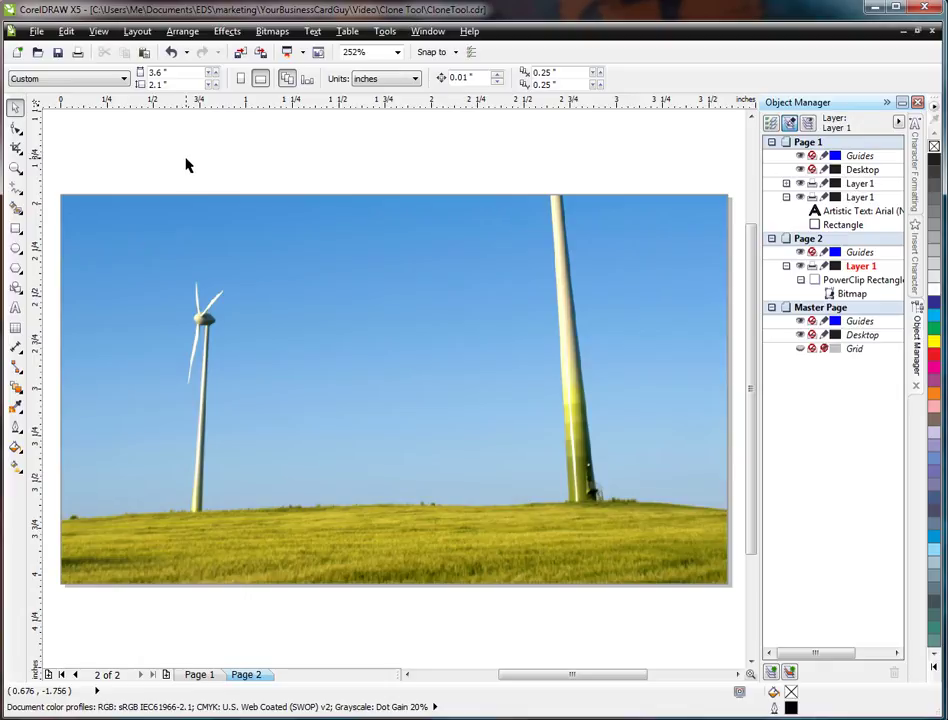
- Enter the card photo's PowerClip contents, fit the view, and select the wind-turbine bitmap
{"action": "right_click", "coordinate": [186, 222]}
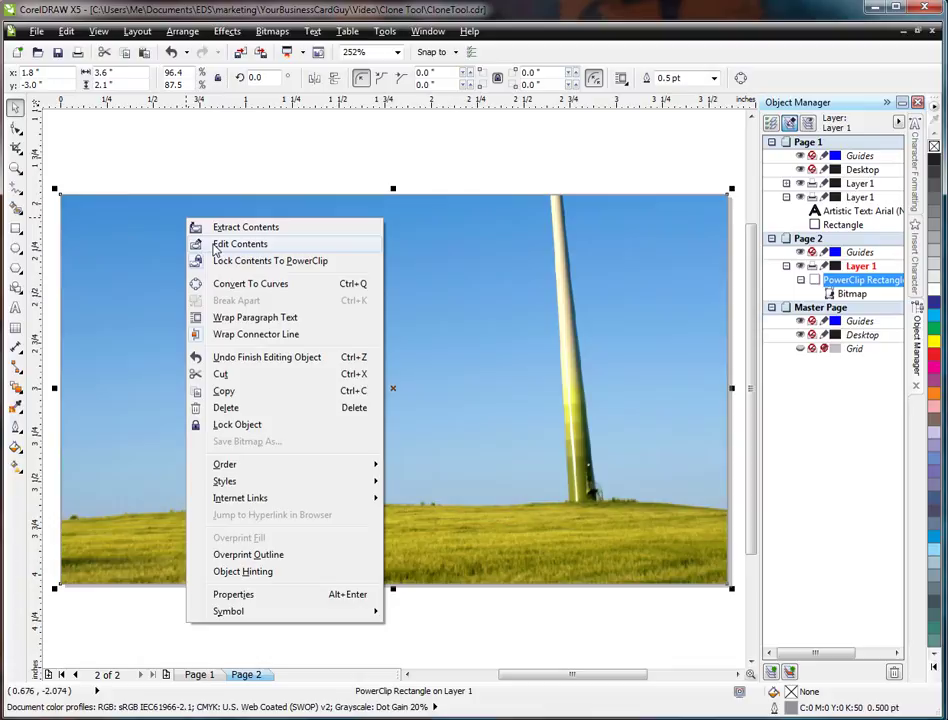
{"action": "left_click", "coordinate": [214, 250]}
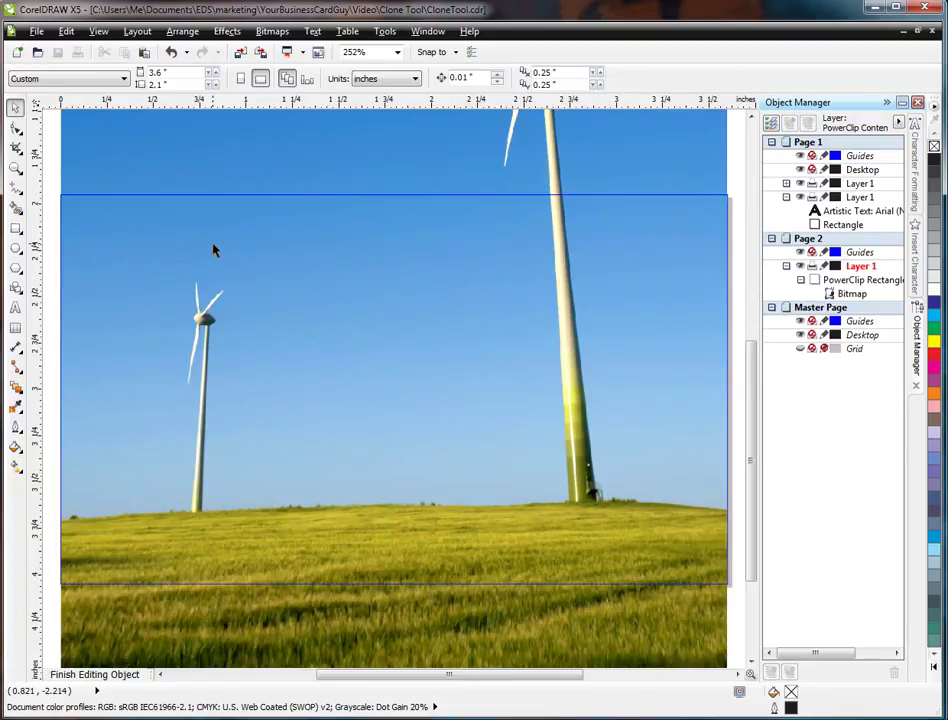
{"action": "key", "text": "shift+F2"}
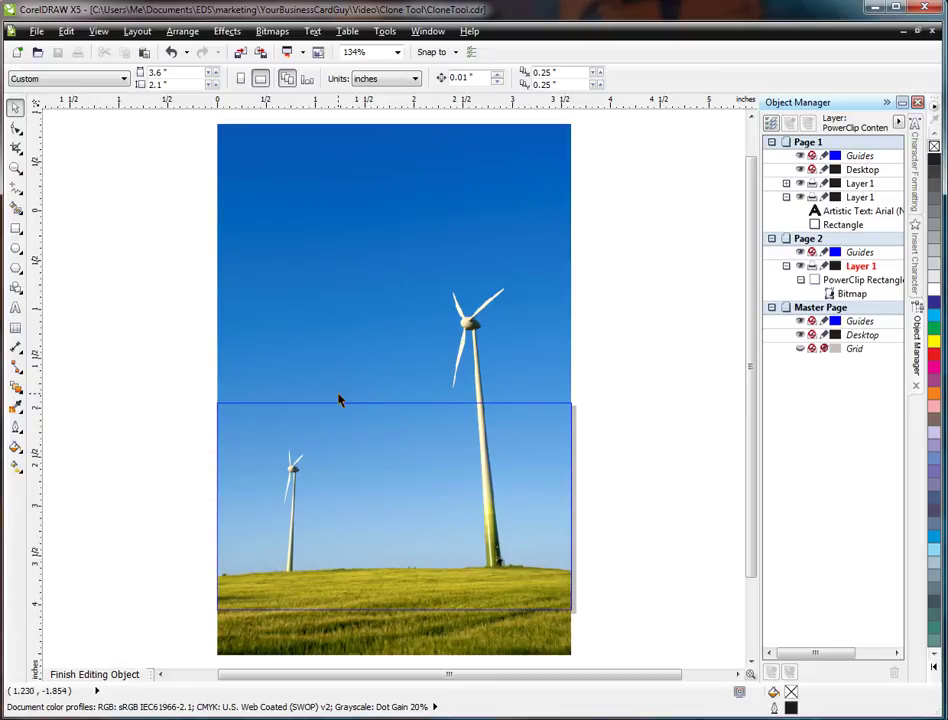
{"action": "left_click", "coordinate": [322, 244]}
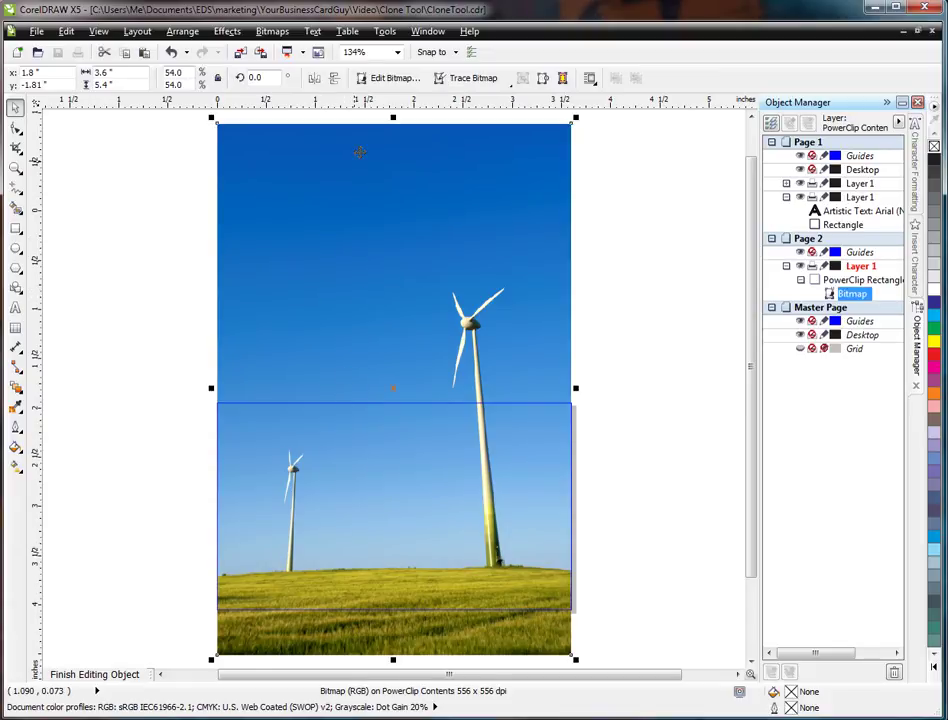
- Open the wind-turbine bitmap in Corel PHOTO-PAINT with a maximized window, zoomed to fit
{"action": "left_click", "coordinate": [390, 80]}
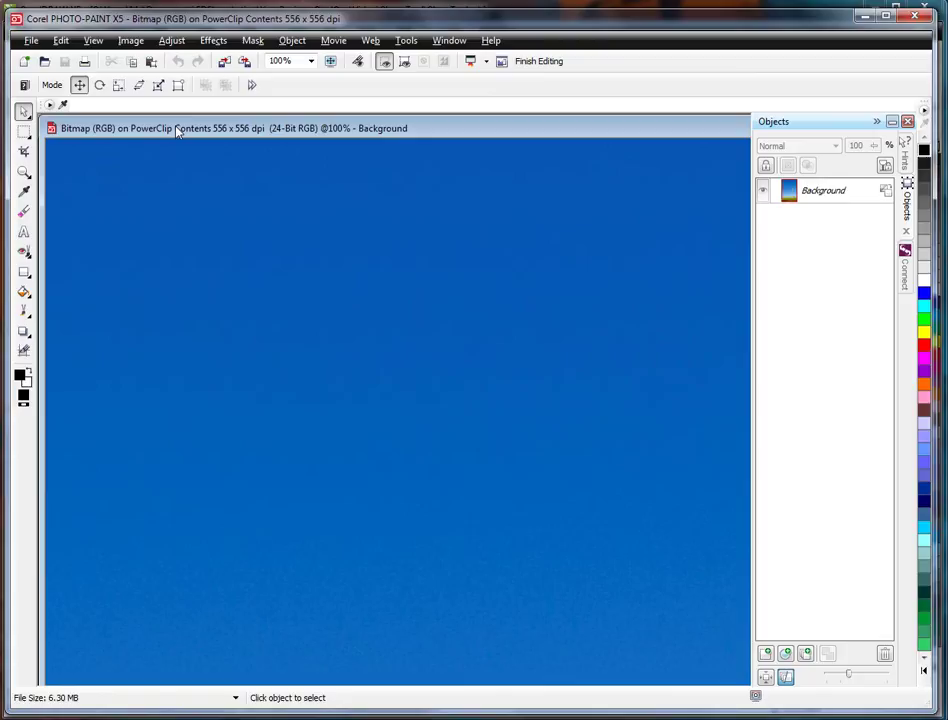
{"action": "double_click", "coordinate": [422, 132]}
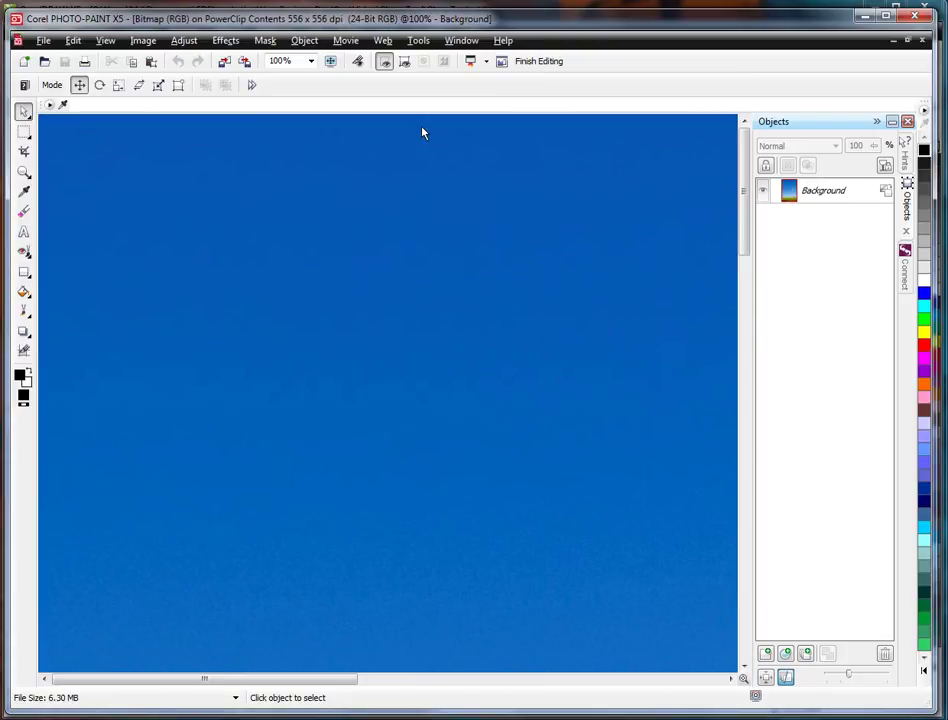
{"action": "key", "text": "F4"}
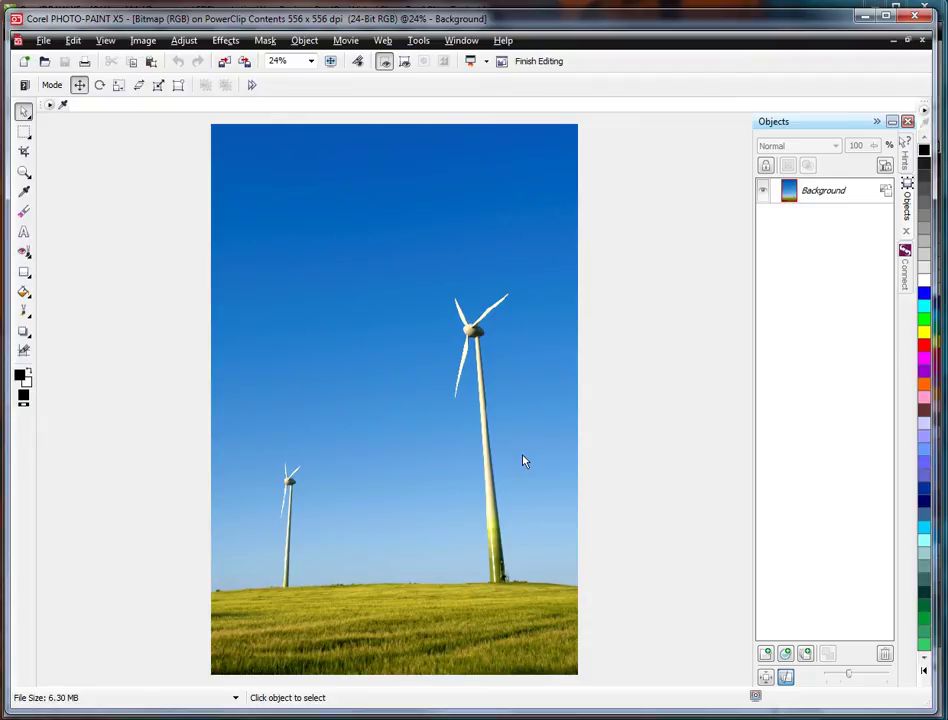
- Choose the Clone Tool, set a clone source in empty sky, and enlarge the brush to 296
{"action": "left_click", "coordinate": [24, 253]}
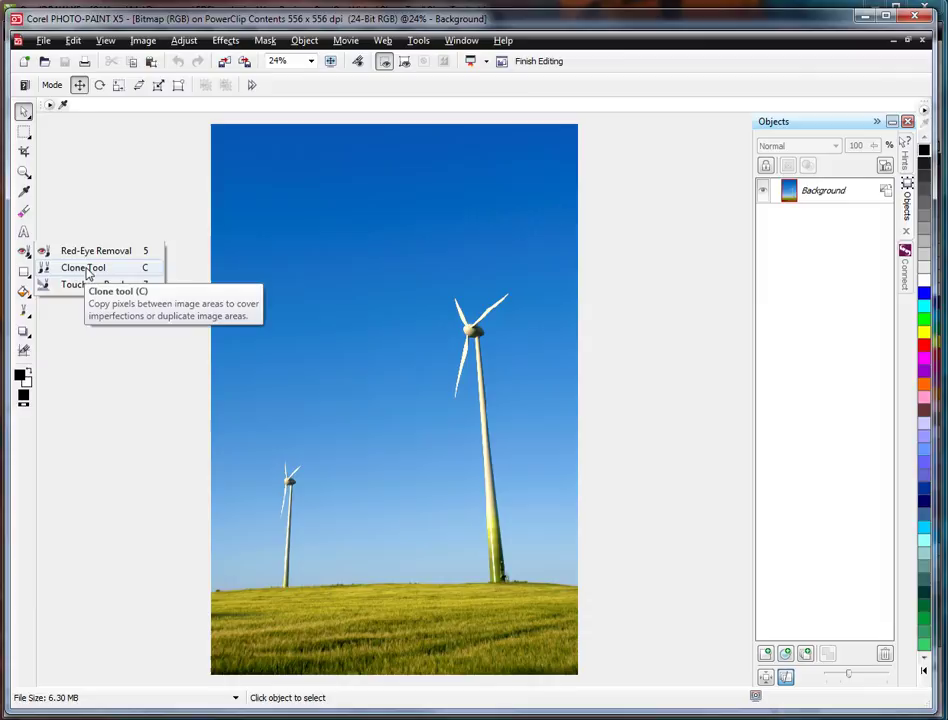
{"action": "left_click", "coordinate": [160, 363]}
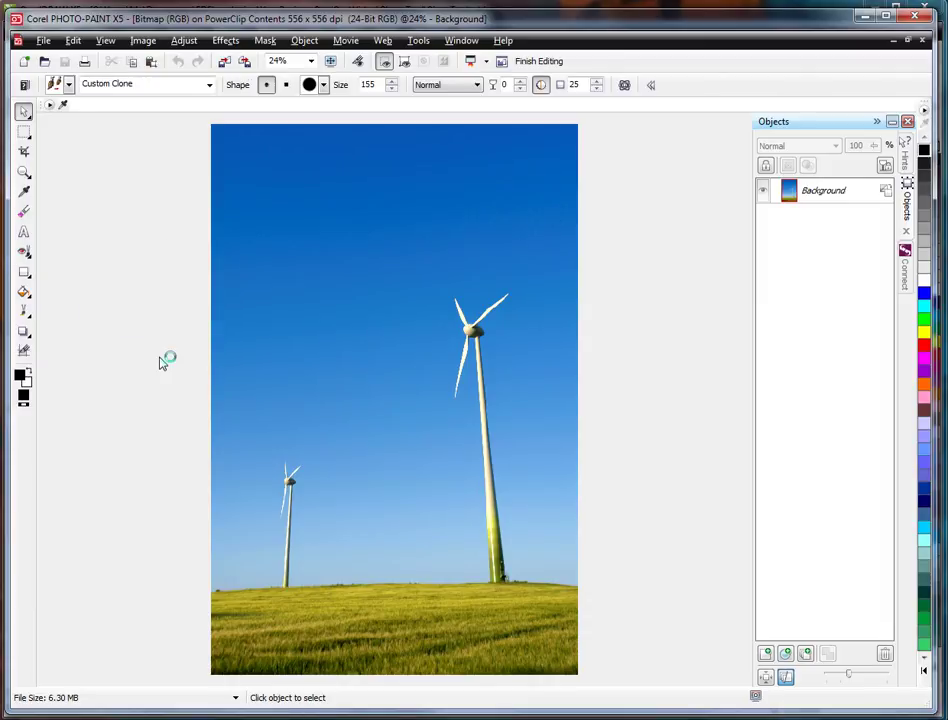
{"action": "right_click", "coordinate": [265, 347]}
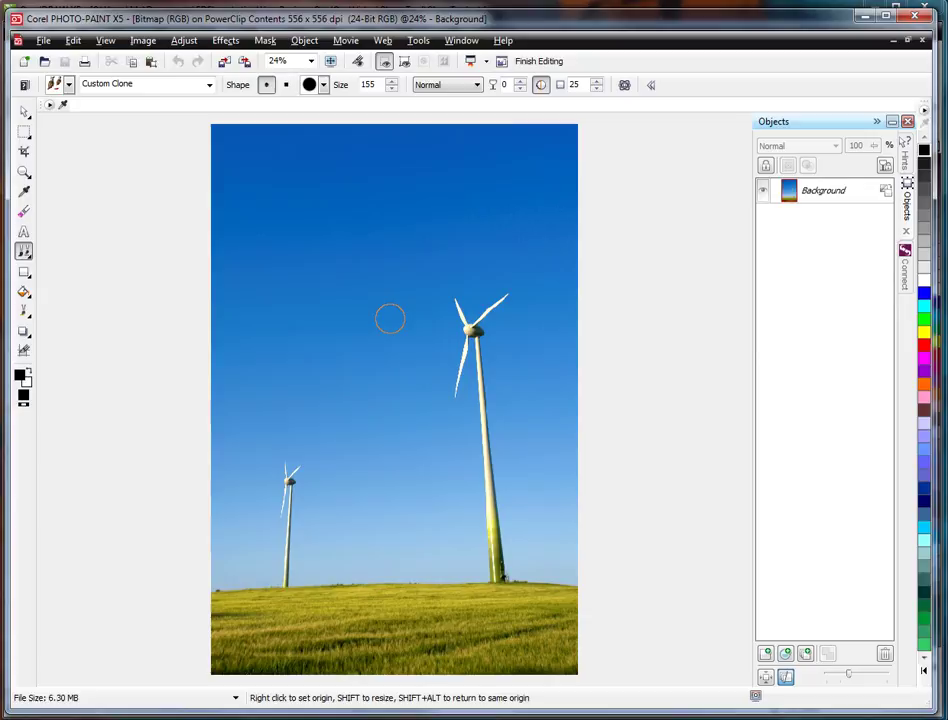
{"action": "mouse_move", "coordinate": [390, 318]}
{"action": "left_mouse_down"}
{"action": "mouse_move", "coordinate": [421, 318]}
{"action": "mouse_move", "coordinate": [389, 318]}
{"action": "left_mouse_up"}
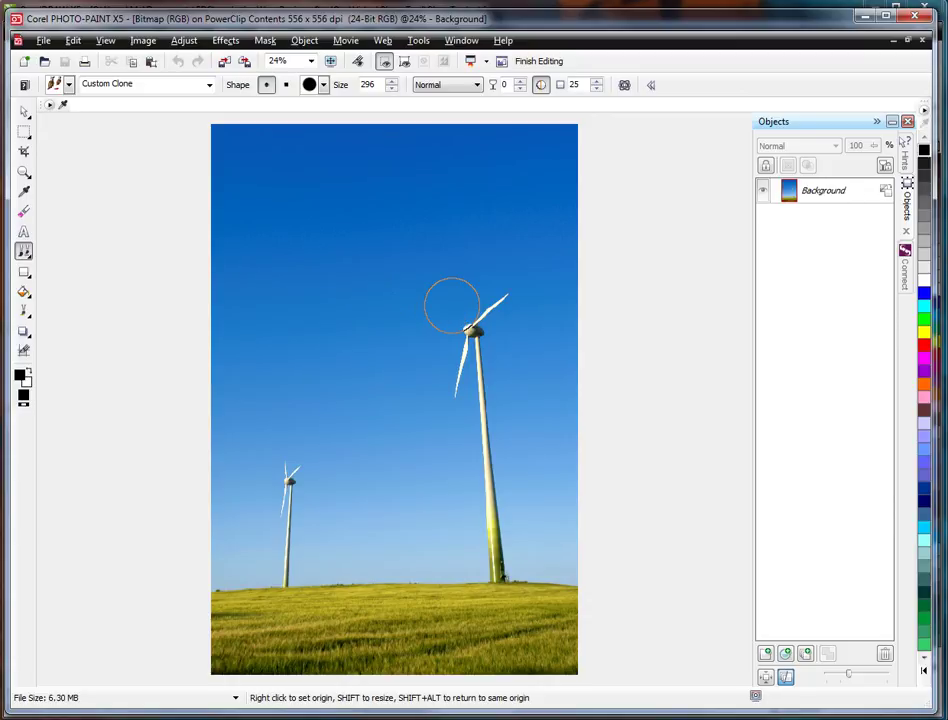
- Clone sky over the large turbine's hub and blades, then zoom in
{"action": "mouse_move", "coordinate": [452, 305]}
{"action": "left_mouse_down"}
{"action": "mouse_move", "coordinate": [459, 348]}
{"action": "mouse_move", "coordinate": [480, 320]}
{"action": "mouse_move", "coordinate": [517, 302]}
{"action": "mouse_move", "coordinate": [486, 375]}
{"action": "mouse_move", "coordinate": [476, 436]}
{"action": "mouse_move", "coordinate": [491, 468]}
{"action": "mouse_move", "coordinate": [495, 541]}
{"action": "left_mouse_up"}
{"action": "scroll", "coordinate": [415, 567], "scroll_direction": "up", "scroll_amount": 2}
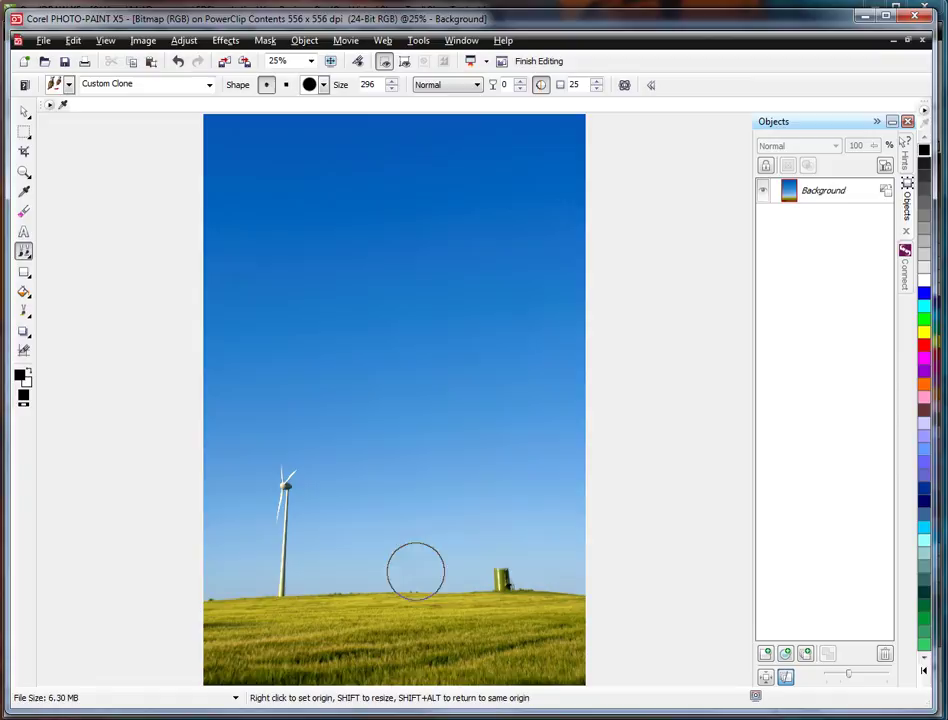
{"action": "scroll", "coordinate": [544, 566], "scroll_direction": "up", "scroll_amount": 1}
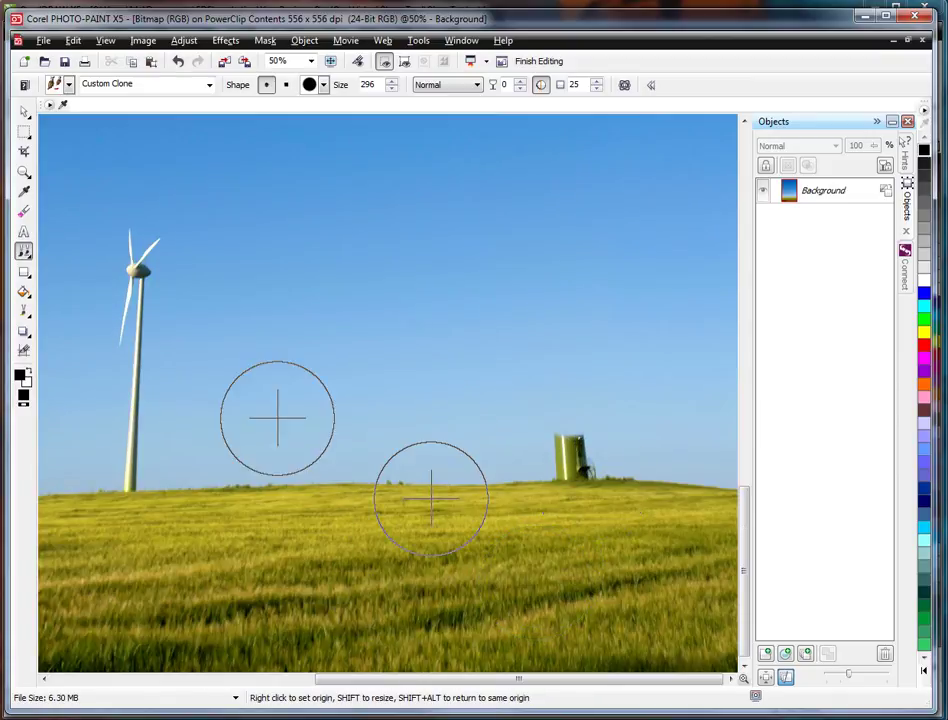
{"action": "scroll", "coordinate": [432, 497], "scroll_direction": "up", "scroll_amount": 1}
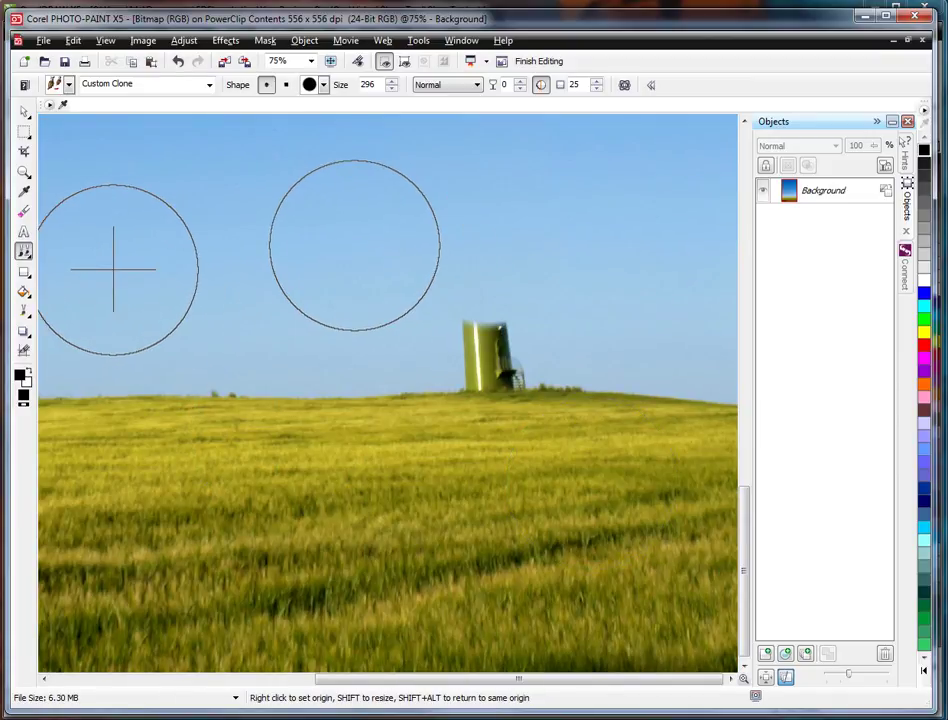
- With a size-75 brush and fresh sky sources, clone over the tower base and leftover marks
{"action": "left_click_drag", "start_coordinate": [353, 243], "coordinate": [340, 243]}
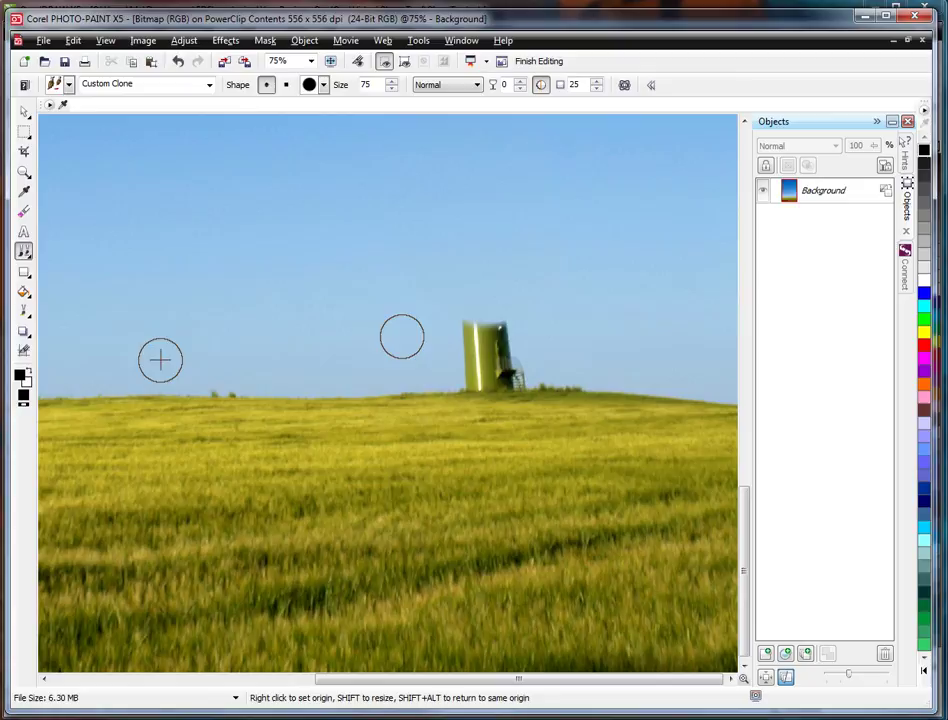
{"action": "right_click", "coordinate": [423, 329]}
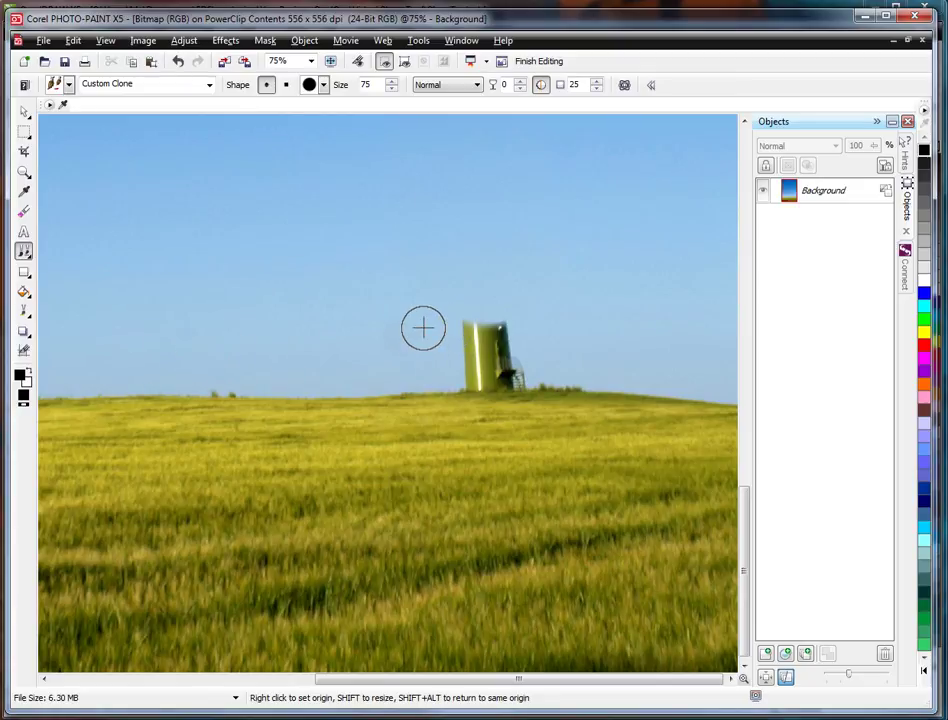
{"action": "mouse_move", "coordinate": [470, 323]}
{"action": "left_mouse_down"}
{"action": "mouse_move", "coordinate": [474, 367]}
{"action": "mouse_move", "coordinate": [487, 330]}
{"action": "mouse_move", "coordinate": [499, 353]}
{"action": "mouse_move", "coordinate": [502, 333]}
{"action": "mouse_move", "coordinate": [513, 341]}
{"action": "left_mouse_up"}
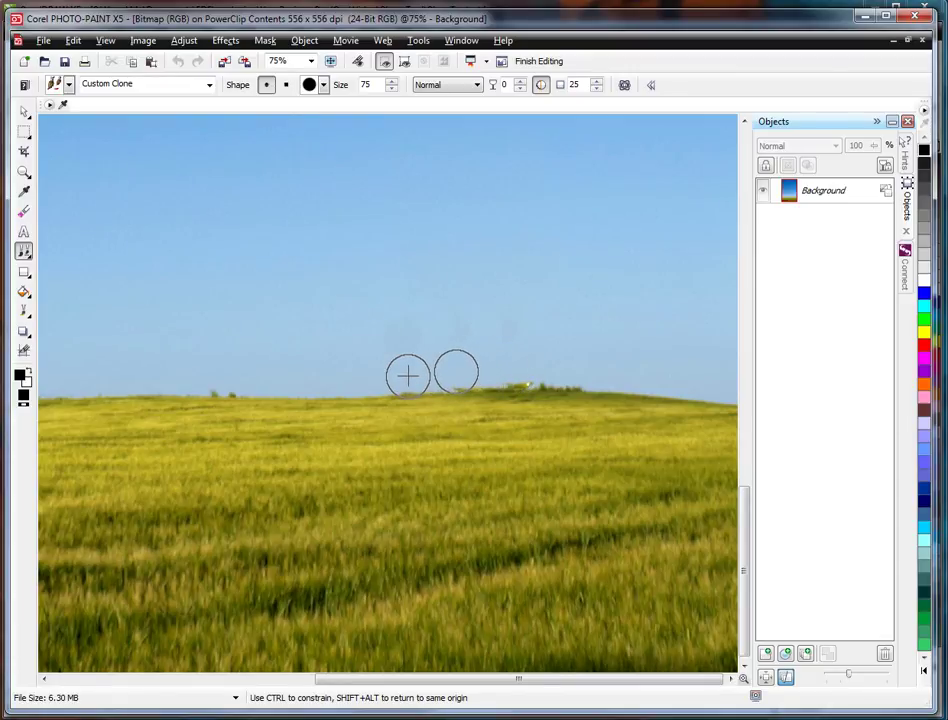
{"action": "left_click_drag", "start_coordinate": [411, 376], "coordinate": [406, 362]}
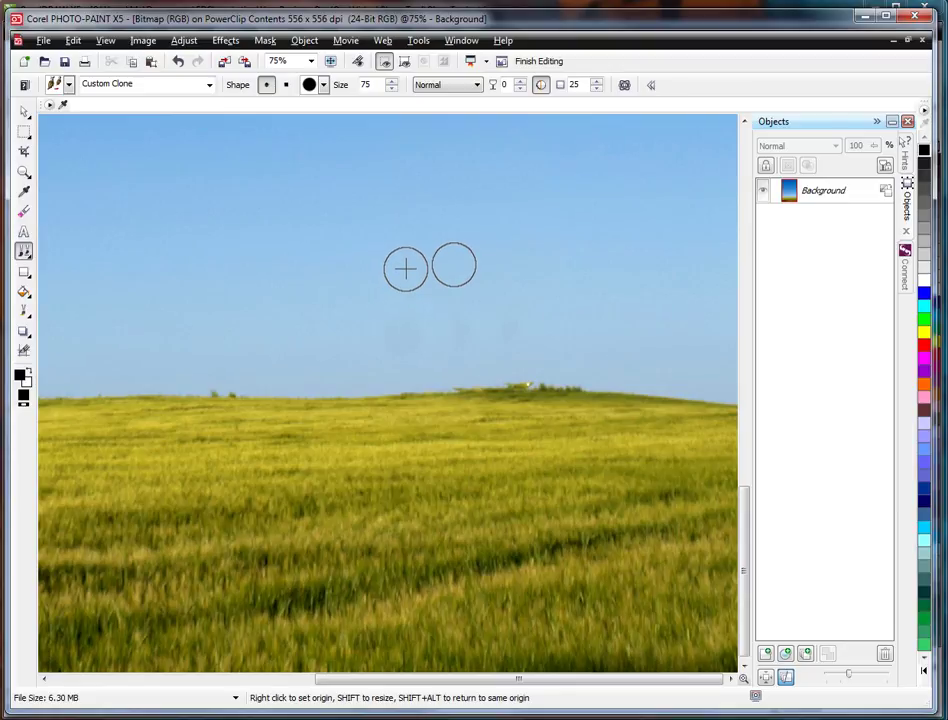
{"action": "right_click", "coordinate": [453, 263]}
{"action": "mouse_move", "coordinate": [512, 310]}
{"action": "left_mouse_down"}
{"action": "mouse_move", "coordinate": [464, 304]}
{"action": "mouse_move", "coordinate": [455, 314]}
{"action": "mouse_move", "coordinate": [462, 336]}
{"action": "mouse_move", "coordinate": [366, 295]}
{"action": "mouse_move", "coordinate": [409, 321]}
{"action": "mouse_move", "coordinate": [465, 325]}
{"action": "mouse_move", "coordinate": [453, 299]}
{"action": "mouse_move", "coordinate": [451, 311]}
{"action": "mouse_move", "coordinate": [479, 342]}
{"action": "mouse_move", "coordinate": [478, 232]}
{"action": "mouse_move", "coordinate": [493, 307]}
{"action": "mouse_move", "coordinate": [476, 206]}
{"action": "mouse_move", "coordinate": [493, 280]}
{"action": "mouse_move", "coordinate": [497, 208]}
{"action": "mouse_move", "coordinate": [516, 289]}
{"action": "left_mouse_up"}
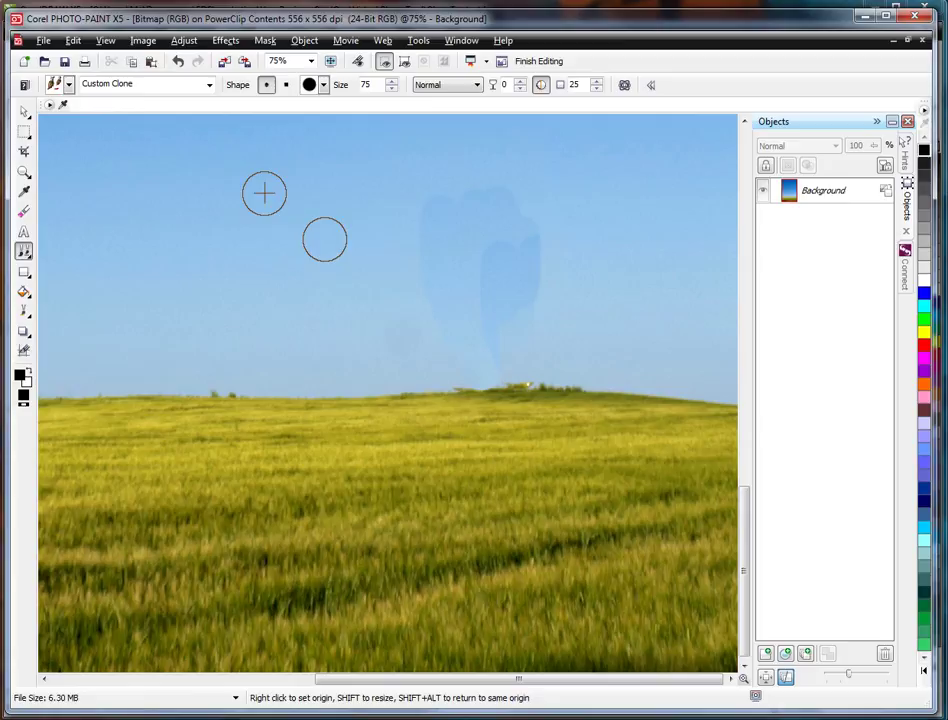
- Clone sky from nearby patches over the remaining blue smudges, then zoom out to 50%
{"action": "mouse_move", "coordinate": [324, 237]}
{"action": "left_mouse_down"}
{"action": "mouse_move", "coordinate": [292, 190]}
{"action": "mouse_move", "coordinate": [281, 195]}
{"action": "mouse_move", "coordinate": [310, 205]}
{"action": "mouse_move", "coordinate": [303, 209]}
{"action": "mouse_move", "coordinate": [326, 258]}
{"action": "left_mouse_up"}
{"action": "right_click", "coordinate": [176, 205]}
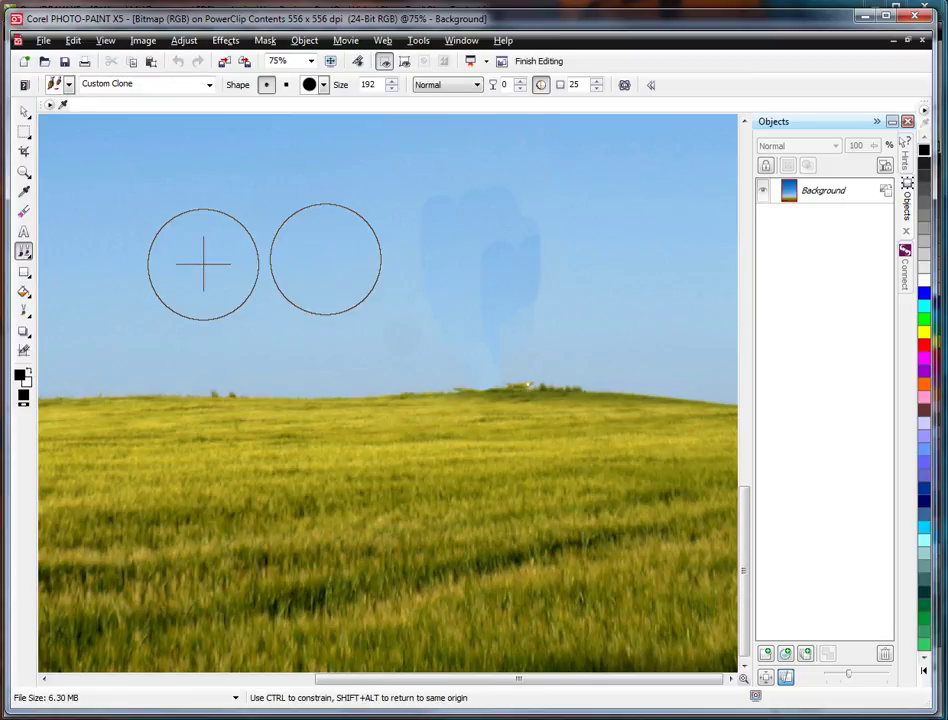
{"action": "right_click", "coordinate": [311, 209]}
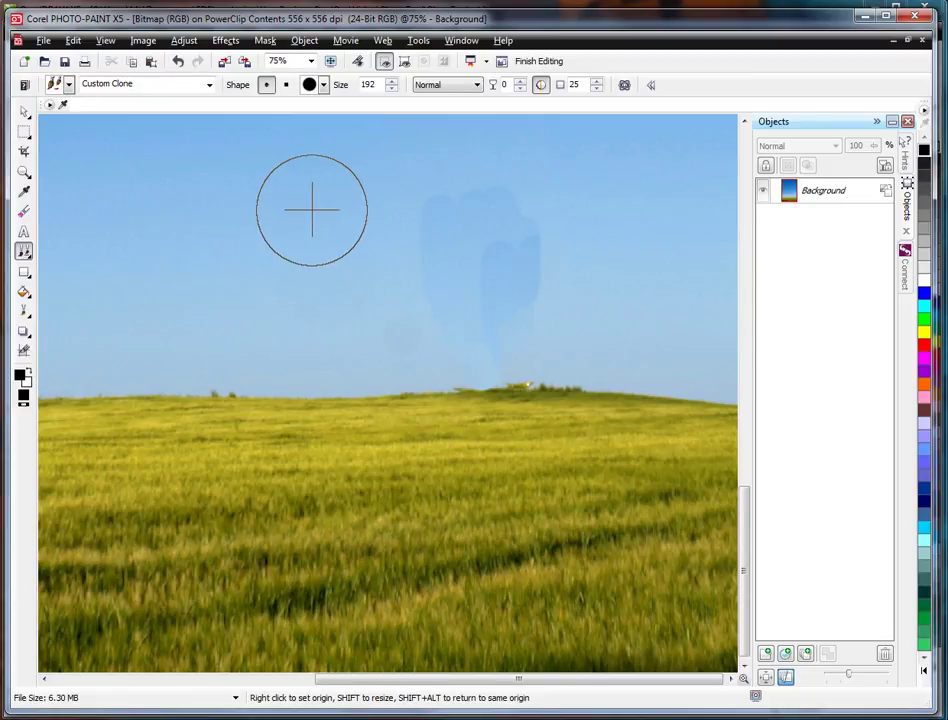
{"action": "mouse_move", "coordinate": [420, 208]}
{"action": "left_mouse_down"}
{"action": "mouse_move", "coordinate": [436, 207]}
{"action": "mouse_move", "coordinate": [446, 313]}
{"action": "mouse_move", "coordinate": [449, 260]}
{"action": "left_mouse_up"}
{"action": "mouse_move", "coordinate": [455, 182]}
{"action": "left_mouse_down"}
{"action": "mouse_move", "coordinate": [491, 243]}
{"action": "mouse_move", "coordinate": [493, 309]}
{"action": "mouse_move", "coordinate": [512, 235]}
{"action": "left_mouse_up"}
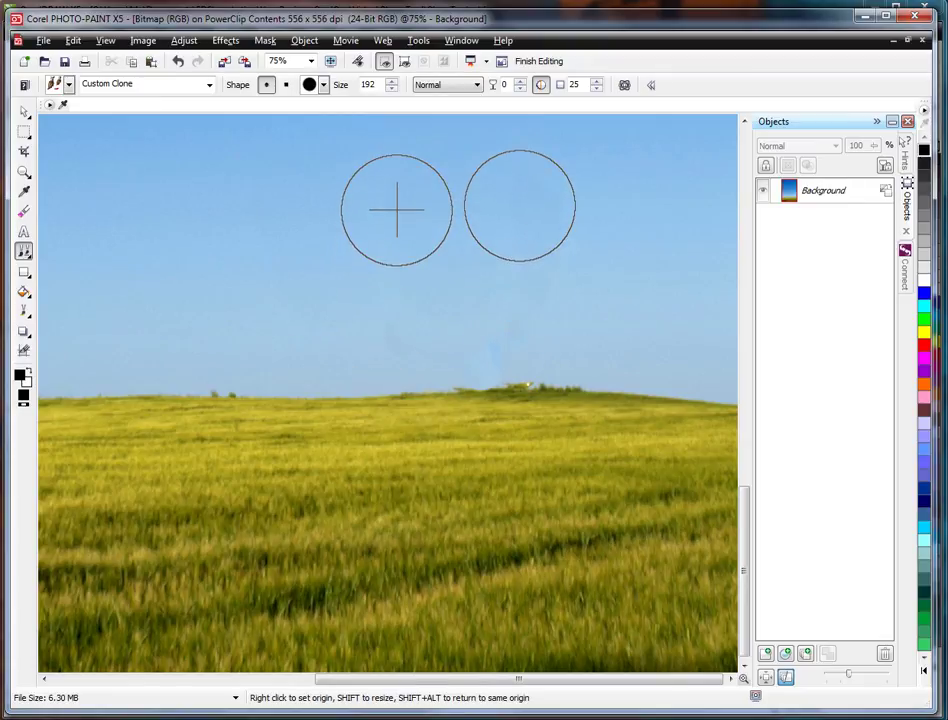
{"action": "mouse_move", "coordinate": [398, 203]}
{"action": "left_mouse_down"}
{"action": "mouse_move", "coordinate": [409, 273]}
{"action": "mouse_move", "coordinate": [394, 328]}
{"action": "mouse_move", "coordinate": [374, 335]}
{"action": "mouse_move", "coordinate": [299, 240]}
{"action": "mouse_move", "coordinate": [298, 322]}
{"action": "left_mouse_up"}
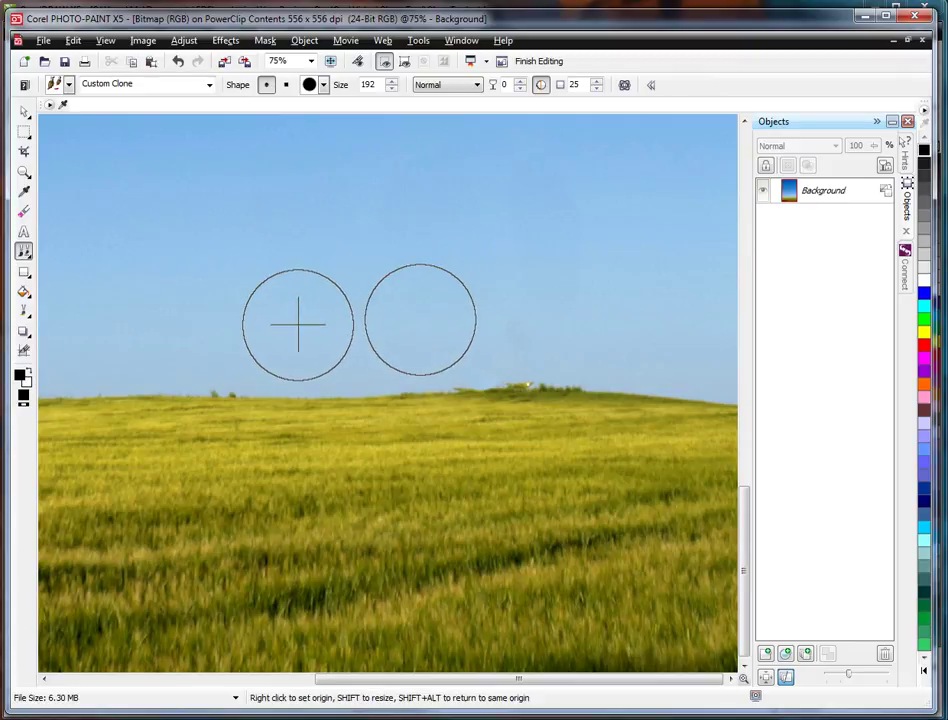
{"action": "left_click_drag", "start_coordinate": [407, 260], "coordinate": [406, 328]}
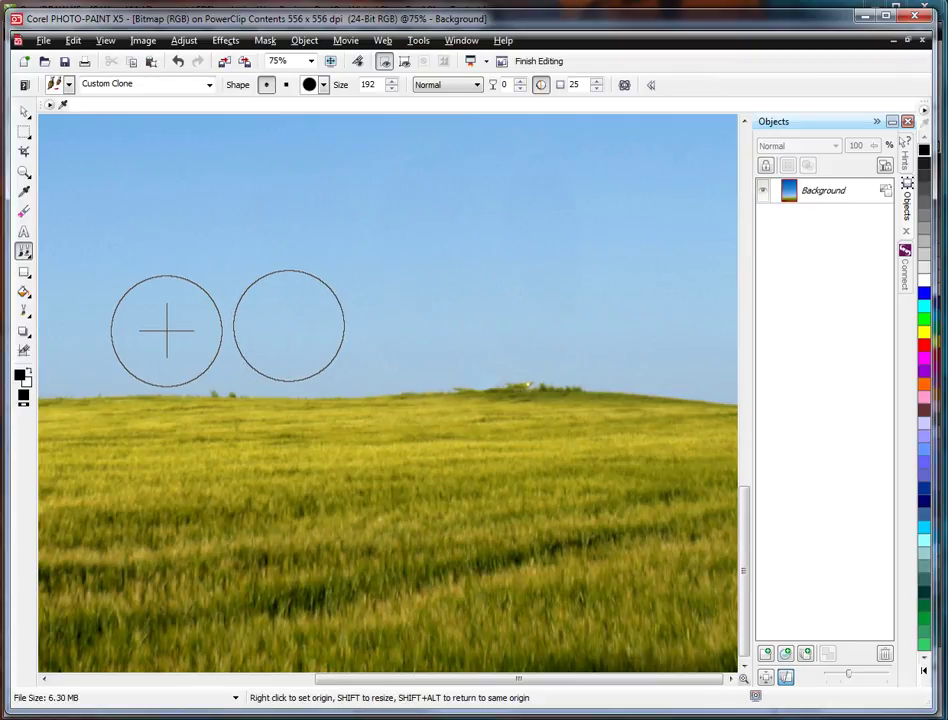
{"action": "scroll", "coordinate": [133, 328], "scroll_direction": "down", "scroll_amount": 1}
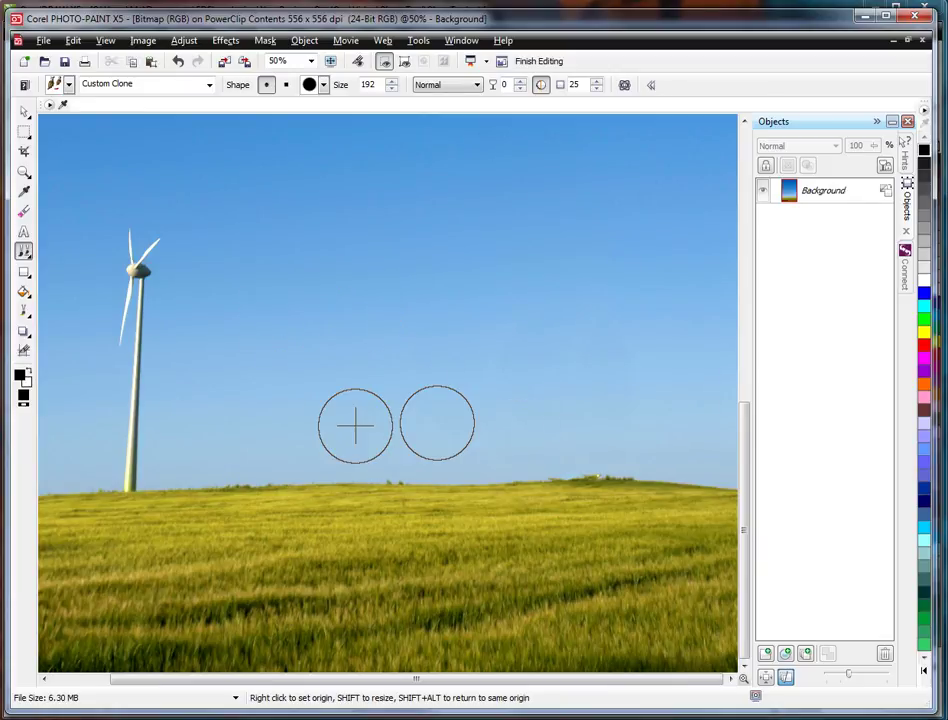
- Clone sky over the second turbine's blades and pole, undoing the first botched attempt
{"action": "scroll", "coordinate": [437, 422], "scroll_direction": "down", "scroll_amount": 1}
{"action": "scroll", "coordinate": [224, 455], "scroll_direction": "up", "scroll_amount": 1}
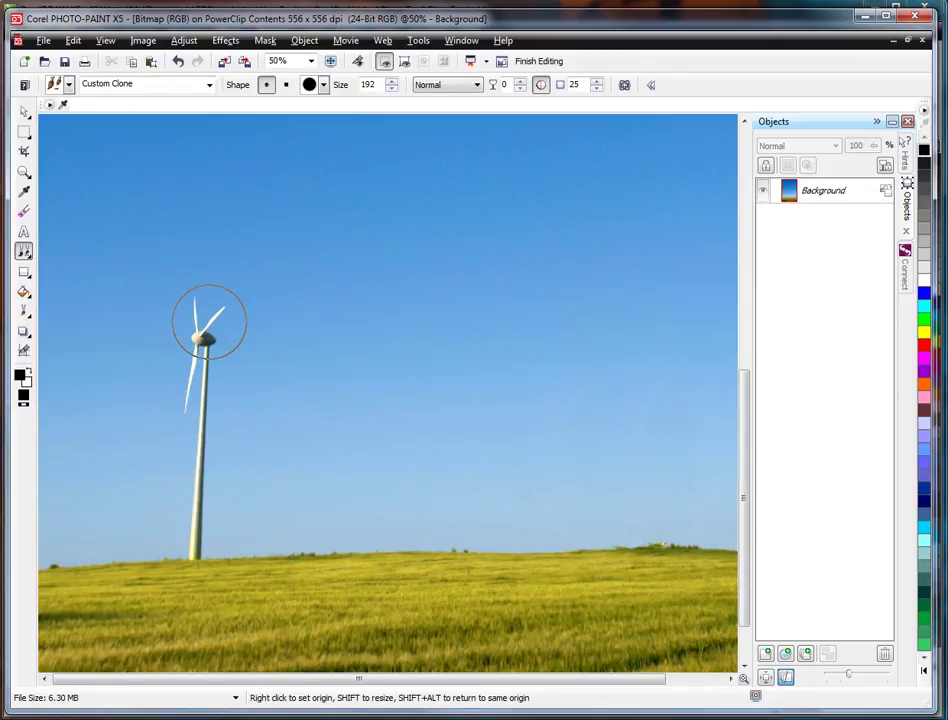
{"action": "left_click", "coordinate": [207, 318]}
{"action": "left_click_drag", "start_coordinate": [207, 318], "coordinate": [203, 427]}
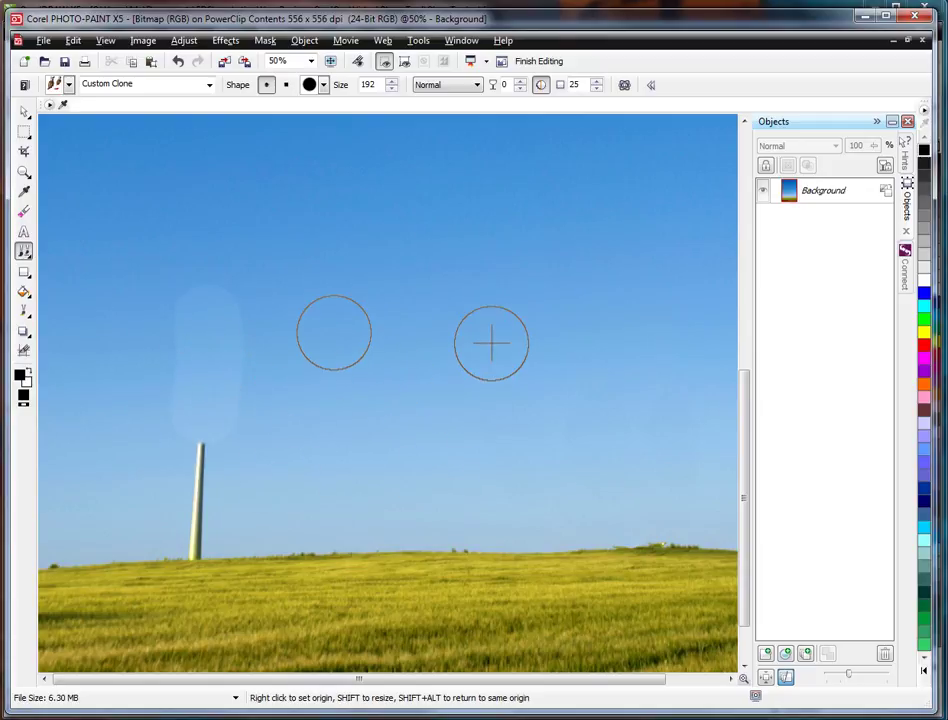
{"action": "key", "text": "ctrl+z"}
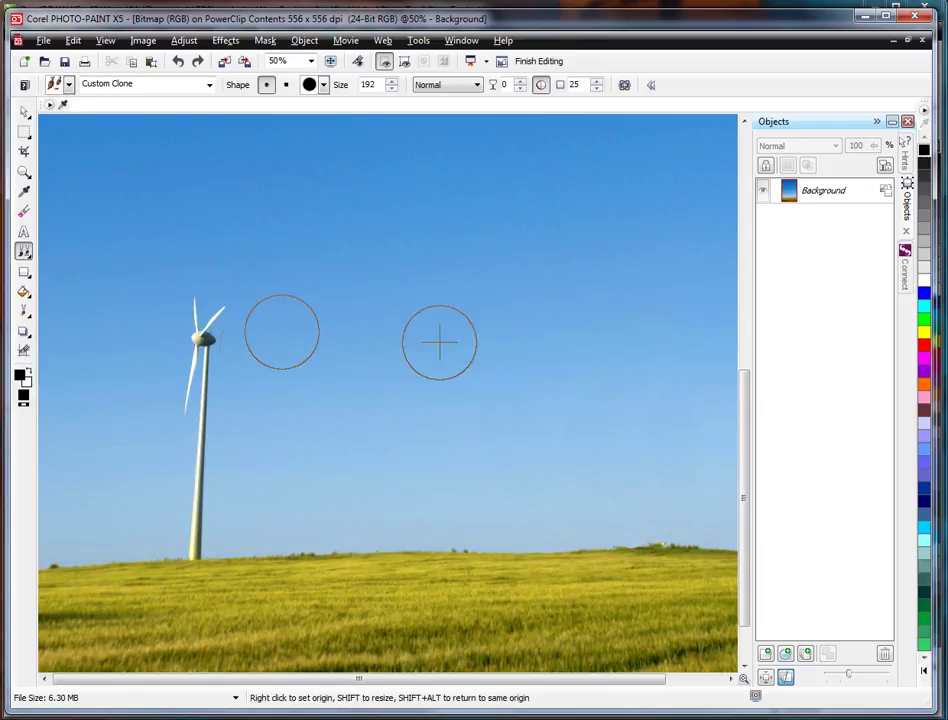
{"action": "right_click", "coordinate": [135, 320]}
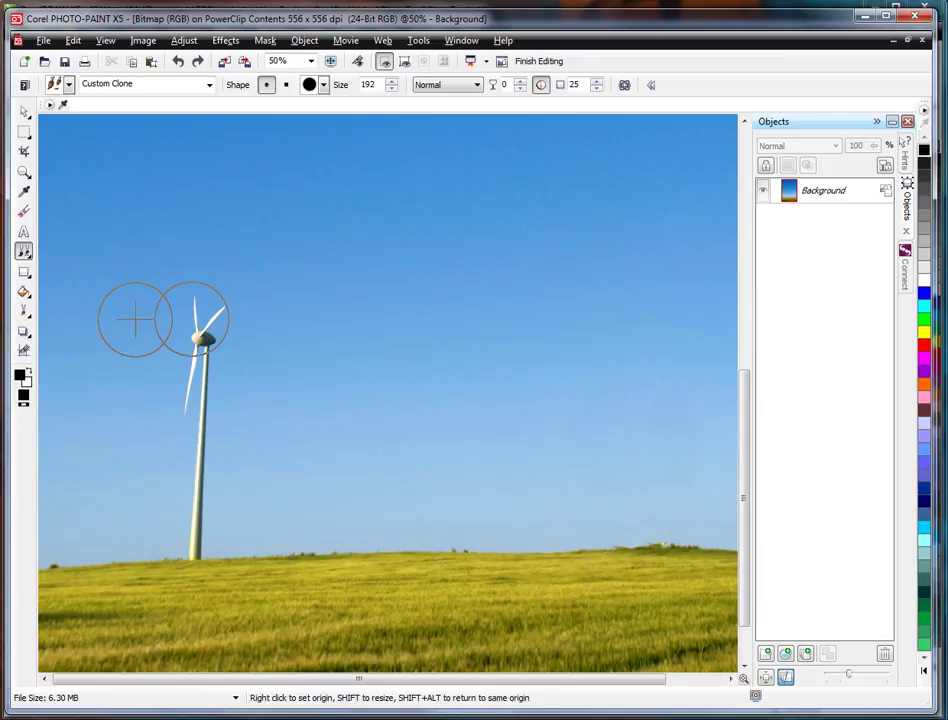
{"action": "left_click_drag", "start_coordinate": [216, 313], "coordinate": [195, 500]}
- With a smaller brush, clean the tower stub and yellow spot, repair the horizon dip, and save
{"action": "scroll", "coordinate": [188, 540], "scroll_direction": "up", "scroll_amount": 2}
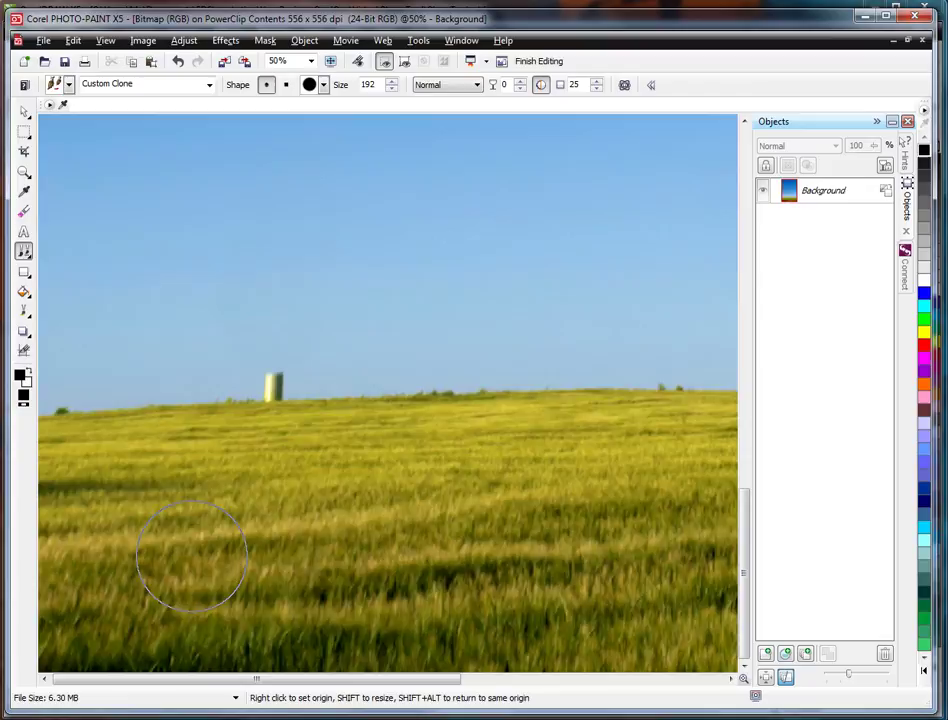
{"action": "scroll", "coordinate": [328, 320], "scroll_direction": "up", "scroll_amount": 2}
{"action": "left_click_drag", "start_coordinate": [273, 279], "coordinate": [244, 285]}
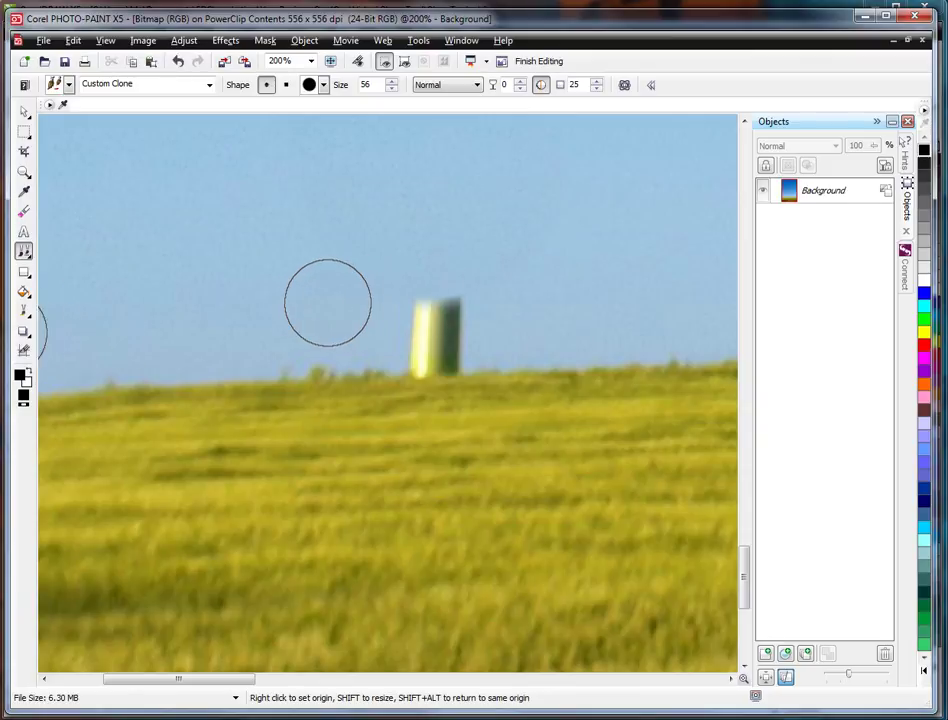
{"action": "right_click", "coordinate": [321, 303]}
{"action": "mouse_move", "coordinate": [426, 291]}
{"action": "left_mouse_down"}
{"action": "mouse_move", "coordinate": [433, 324]}
{"action": "mouse_move", "coordinate": [398, 273]}
{"action": "mouse_move", "coordinate": [351, 258]}
{"action": "mouse_move", "coordinate": [433, 323]}
{"action": "mouse_move", "coordinate": [433, 336]}
{"action": "mouse_move", "coordinate": [421, 338]}
{"action": "mouse_move", "coordinate": [448, 340]}
{"action": "mouse_move", "coordinate": [421, 341]}
{"action": "mouse_move", "coordinate": [465, 341]}
{"action": "mouse_move", "coordinate": [416, 341]}
{"action": "mouse_move", "coordinate": [448, 390]}
{"action": "left_mouse_up"}
{"action": "right_click", "coordinate": [321, 256]}
{"action": "right_click", "coordinate": [305, 266]}
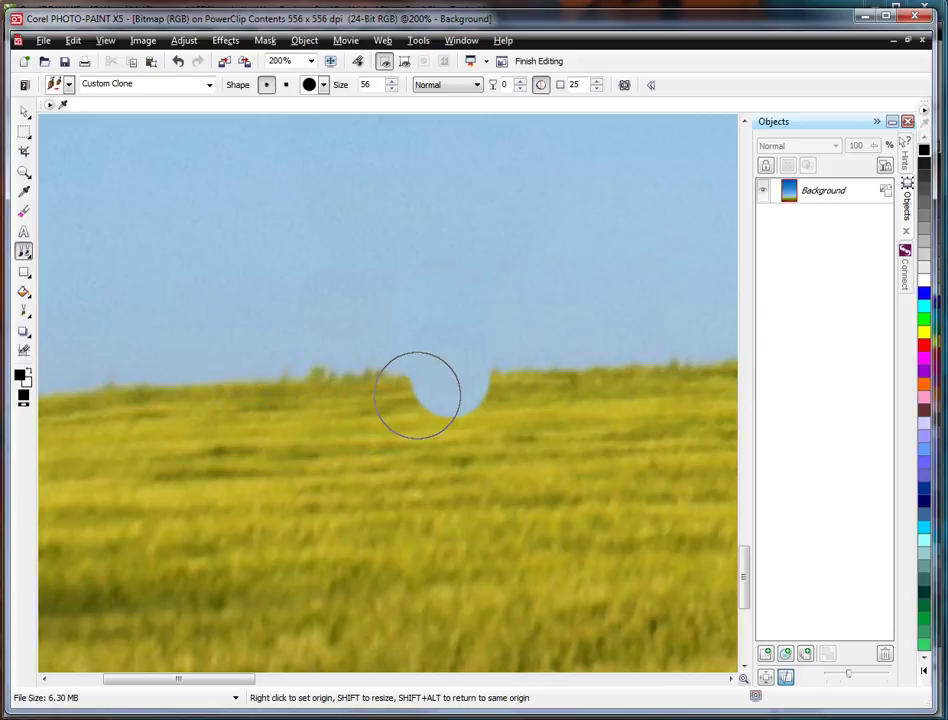
{"action": "mouse_move", "coordinate": [418, 395]}
{"action": "left_mouse_down"}
{"action": "mouse_move", "coordinate": [473, 390]}
{"action": "mouse_move", "coordinate": [361, 391]}
{"action": "left_mouse_up"}
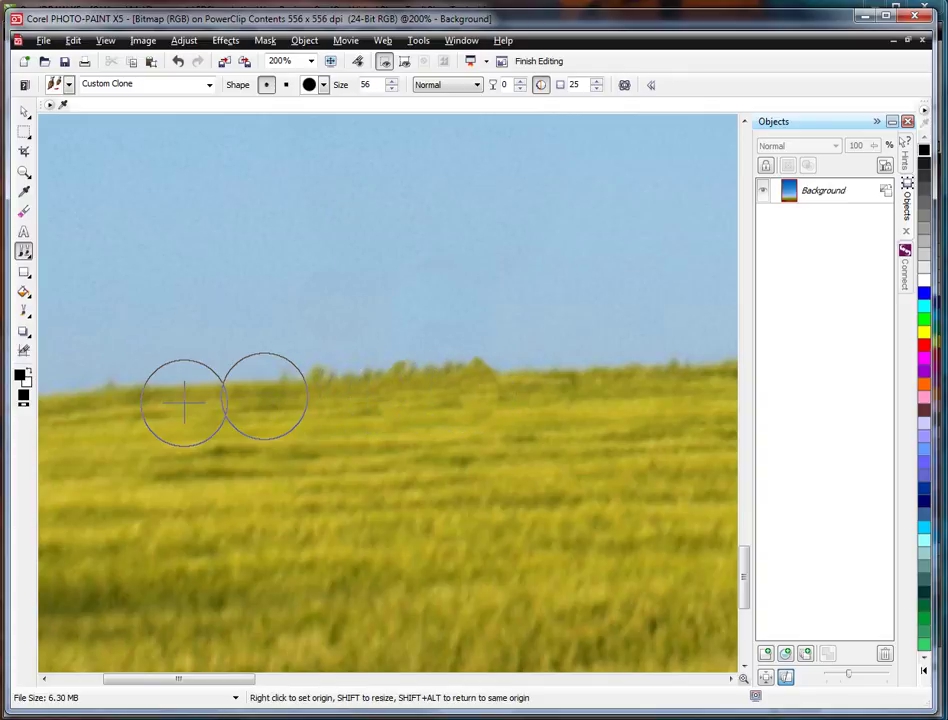
{"action": "key", "text": "F4"}
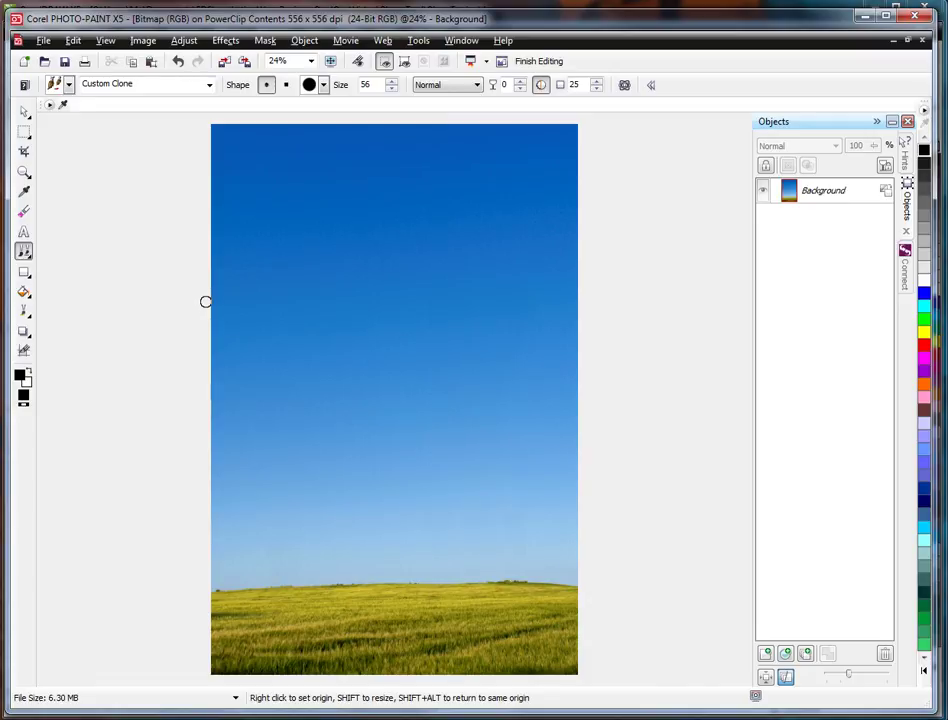
{"action": "left_click", "coordinate": [65, 62]}
- Close PHOTO-PAINT, finish editing the PowerClip, and zoom in on the turbine-free card photo
{"action": "left_click", "coordinate": [919, 18]}
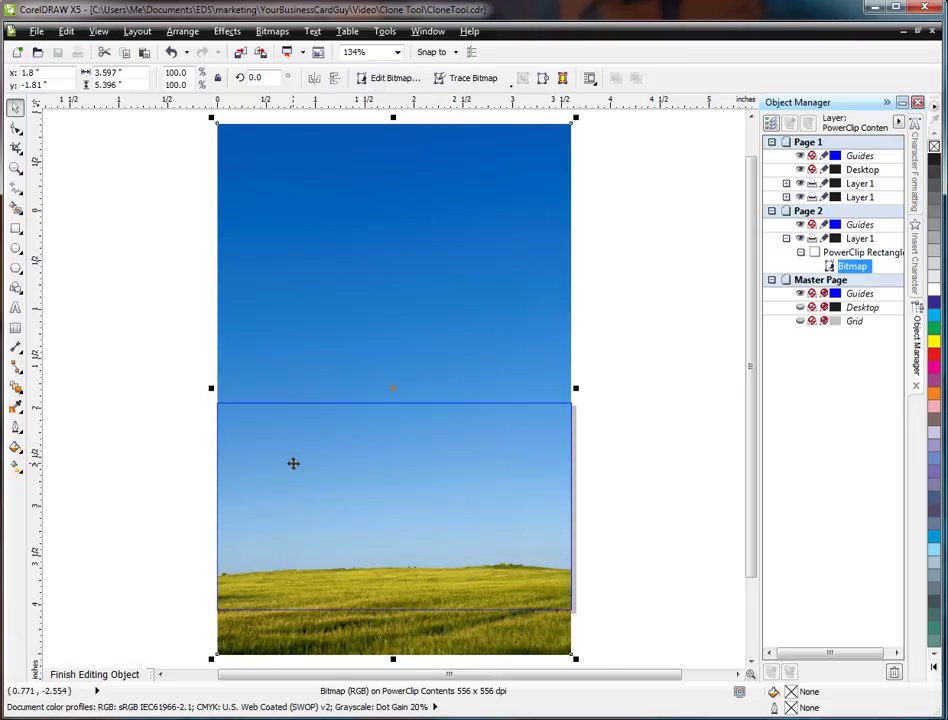
{"action": "right_click", "coordinate": [288, 353]}
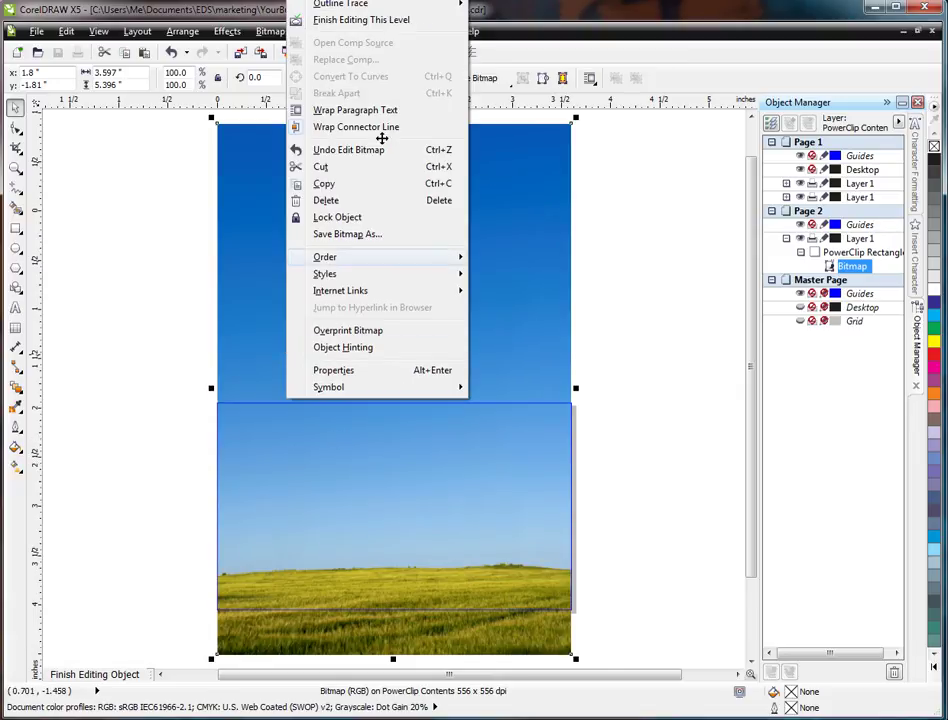
{"action": "left_click", "coordinate": [345, 20]}
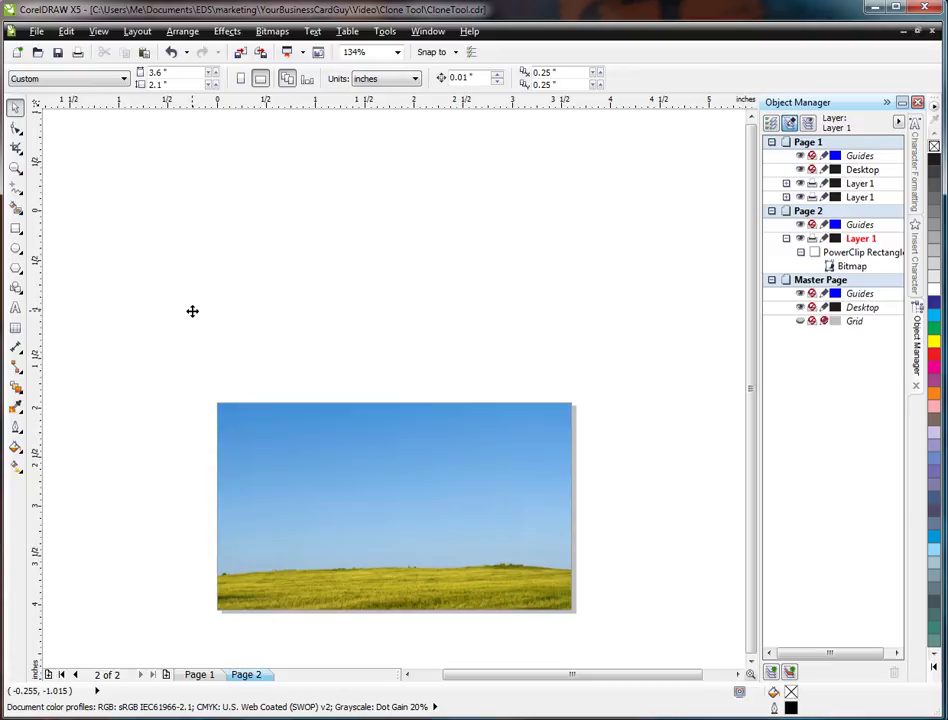
{"action": "key", "text": "F4"}
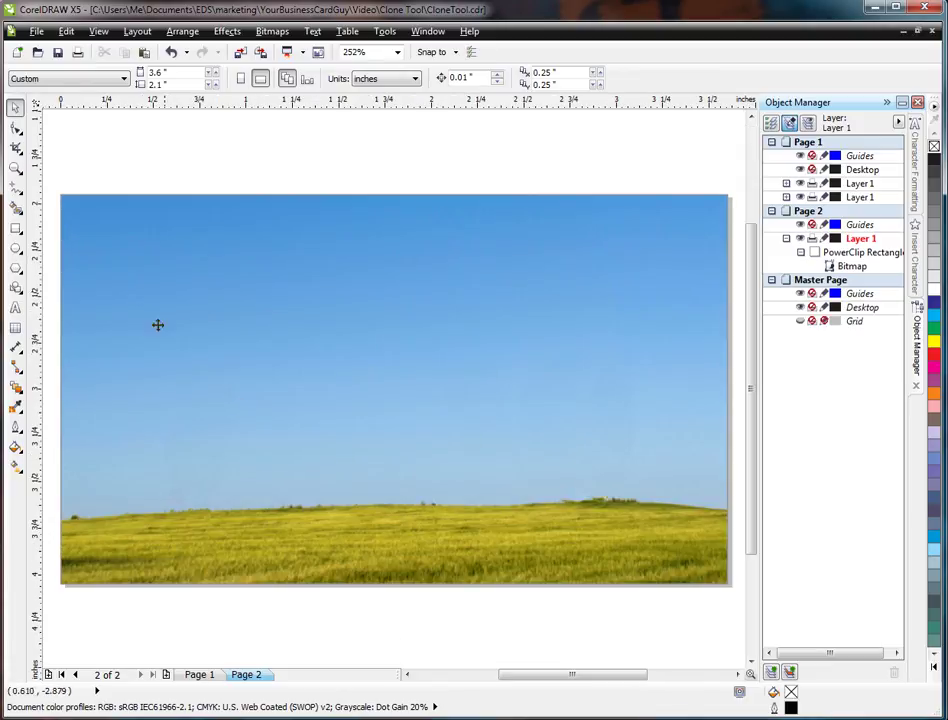